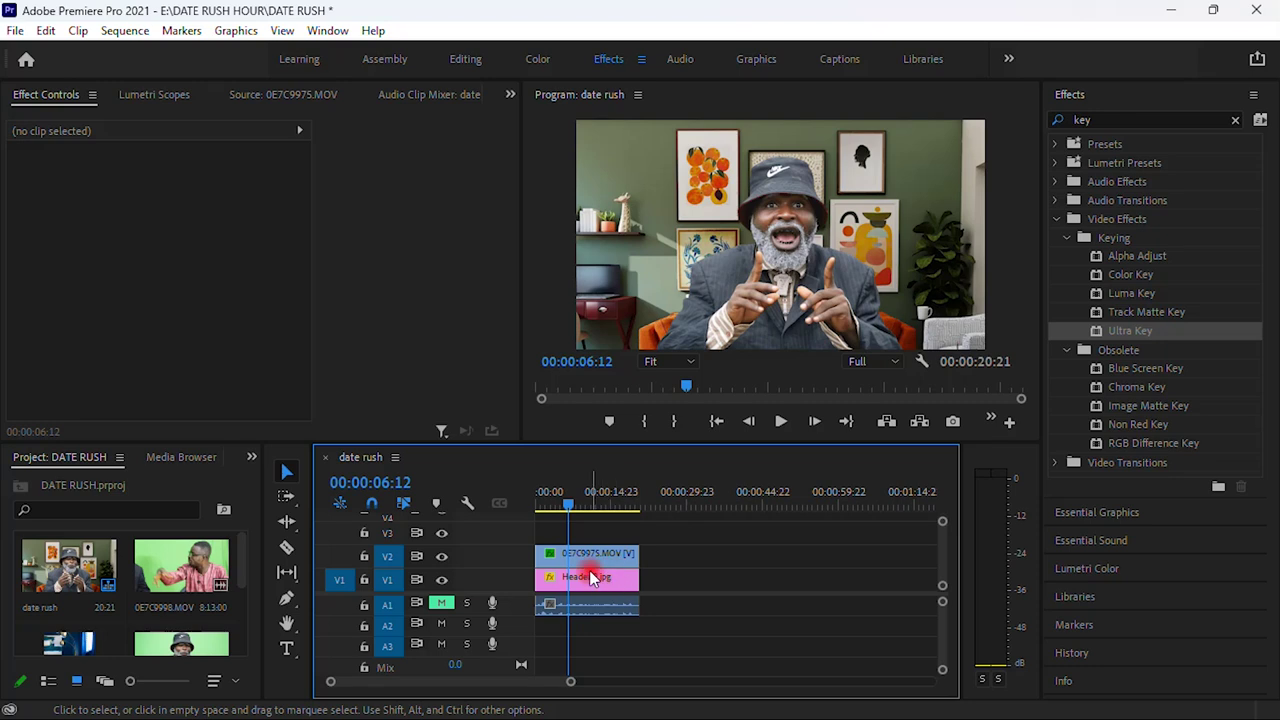
# - Select the Header-2.jpg clip on V1 and clear the 'key' effects search
pyautogui.click(584, 578)
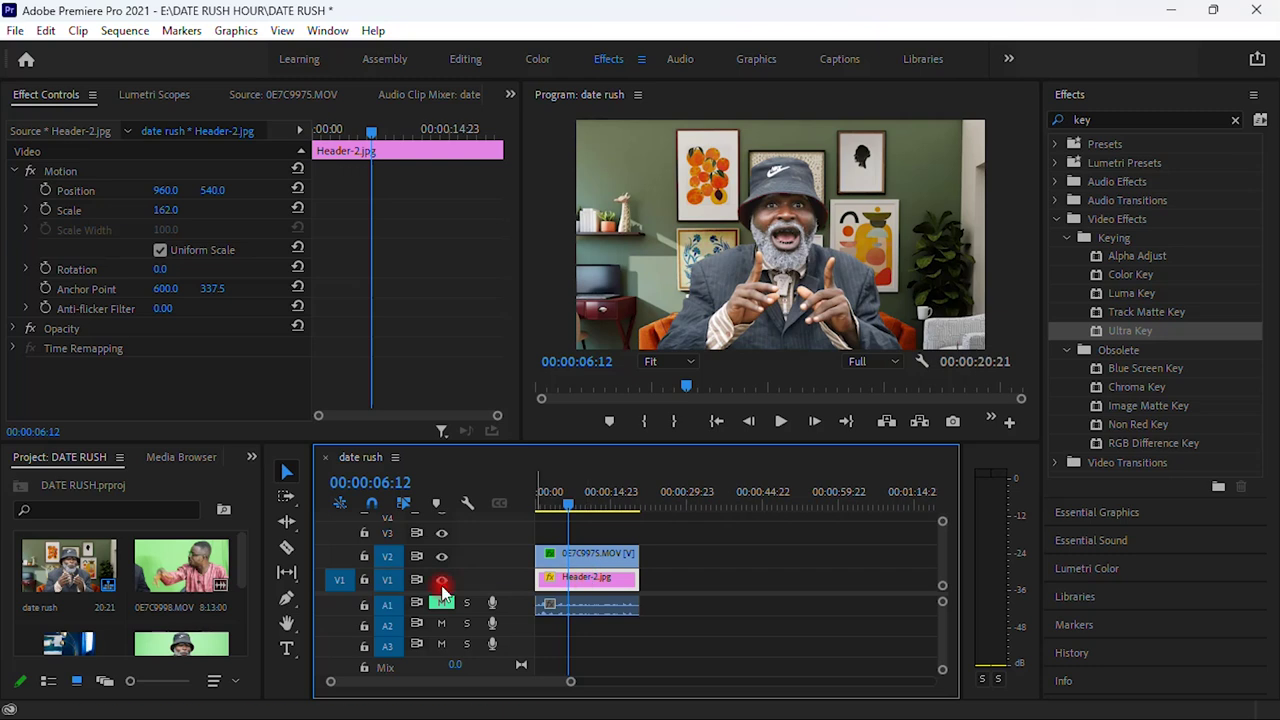
pyautogui.click(1235, 120)
# - Search the effects for 'fast' and apply Fast Blur to the Header-2.jpg clip
pyautogui.click(1160, 117)
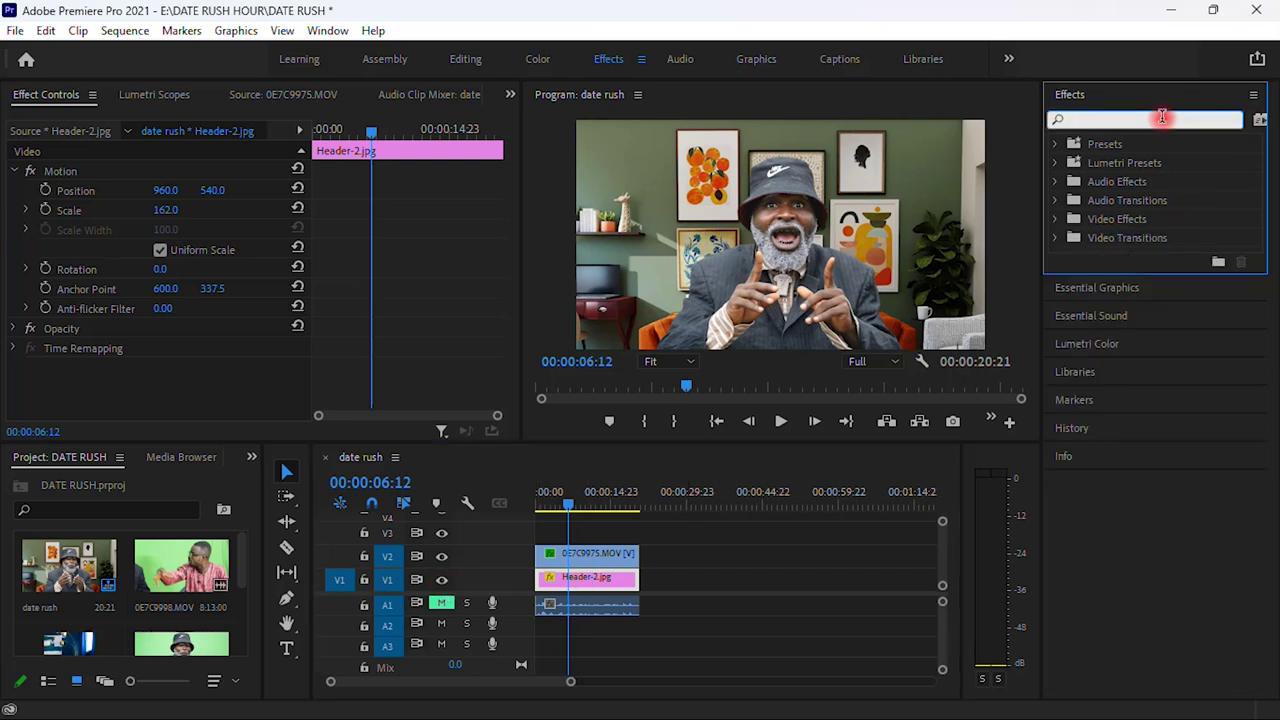
pyautogui.write('fast')
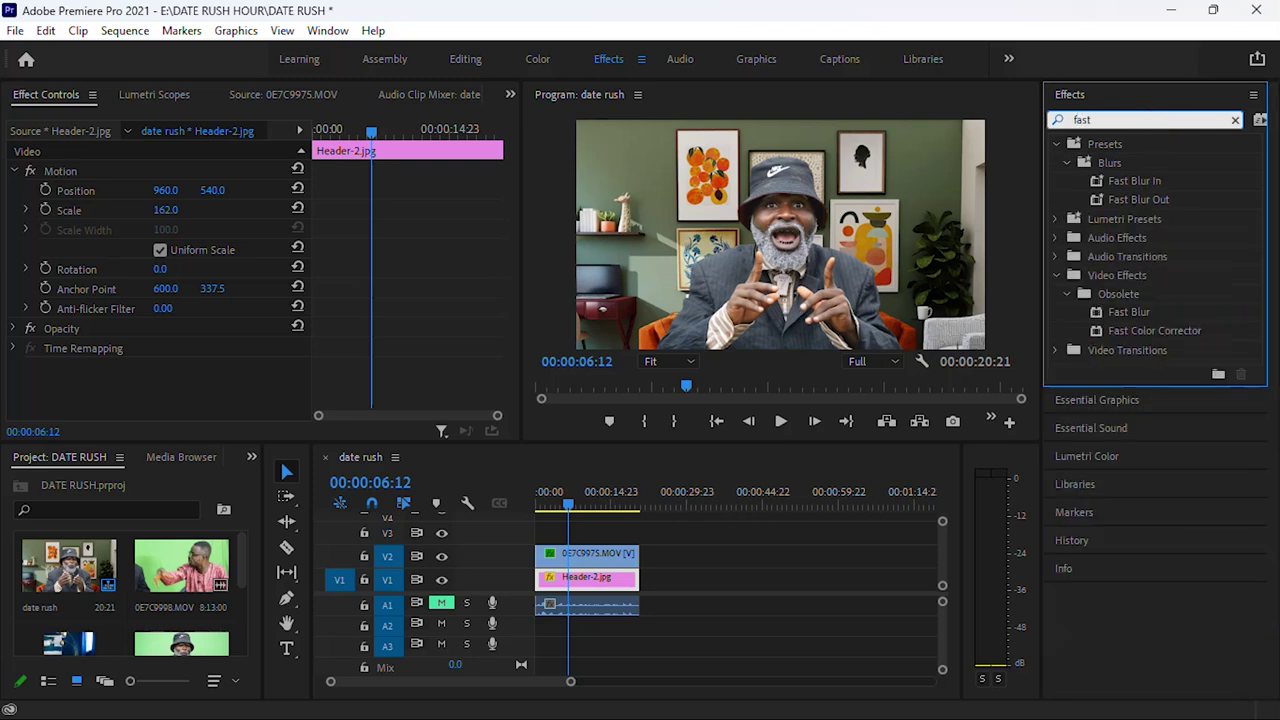
pyautogui.click(1120, 312)
pyautogui.moveTo(795, 510); pyautogui.dragTo(583, 562)
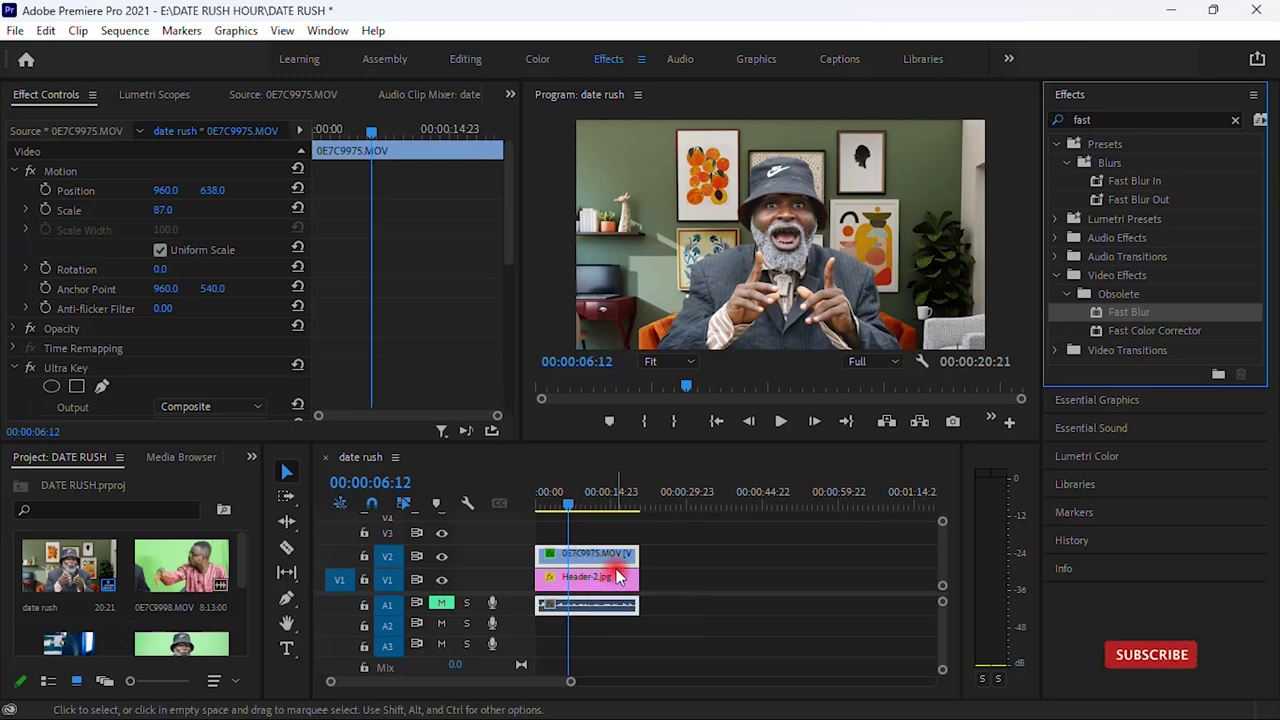
pyautogui.moveTo(1095, 305); pyautogui.dragTo(603, 580)
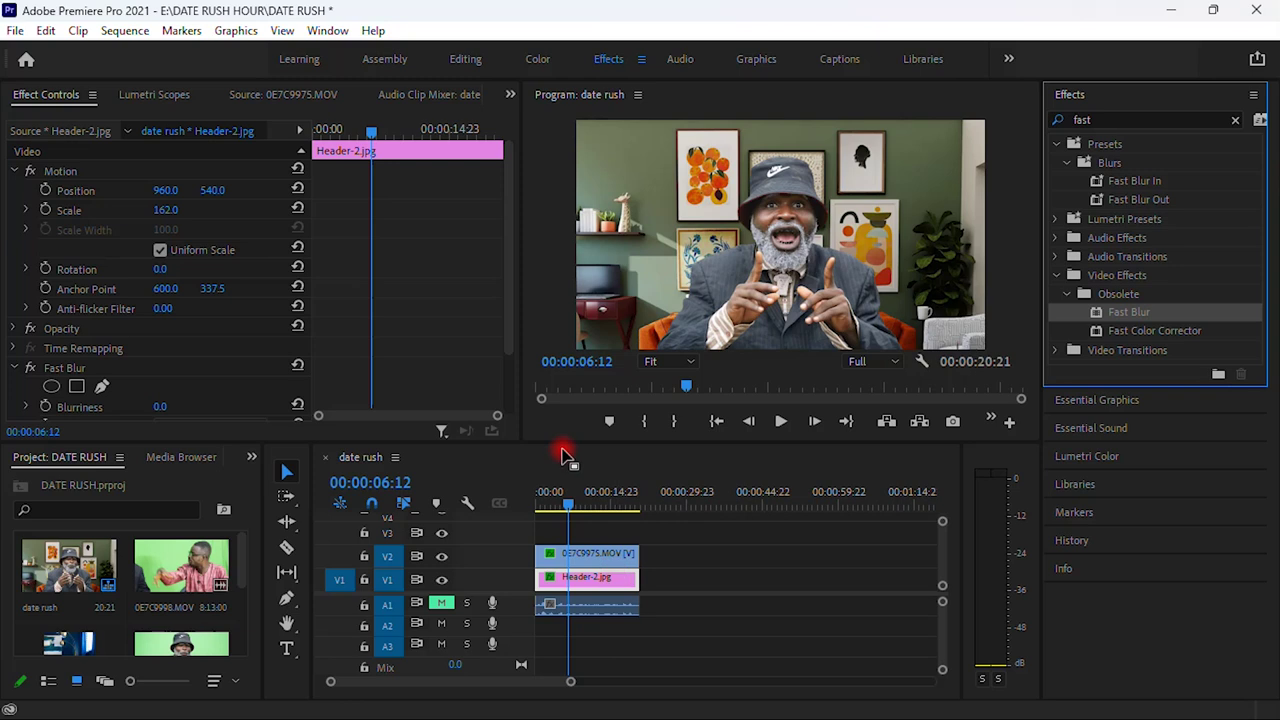
pyautogui.click(586, 580)
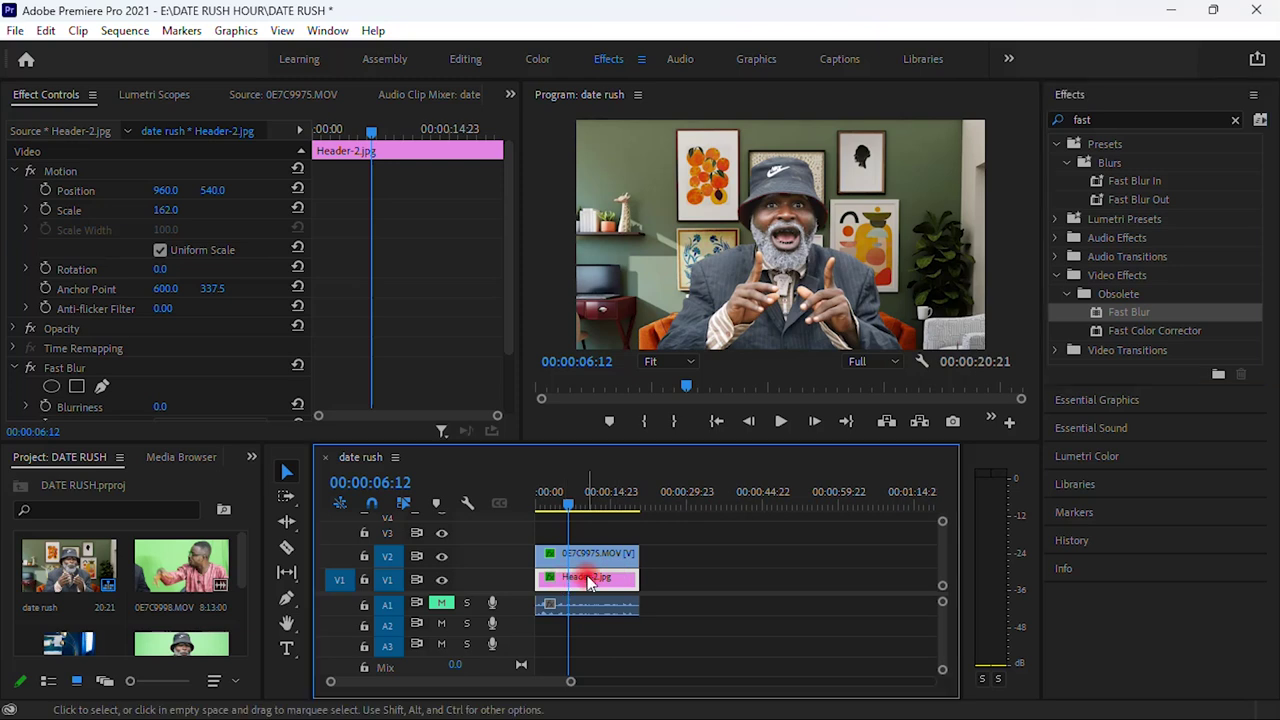
pyautogui.scroll(-2, 215, 343)
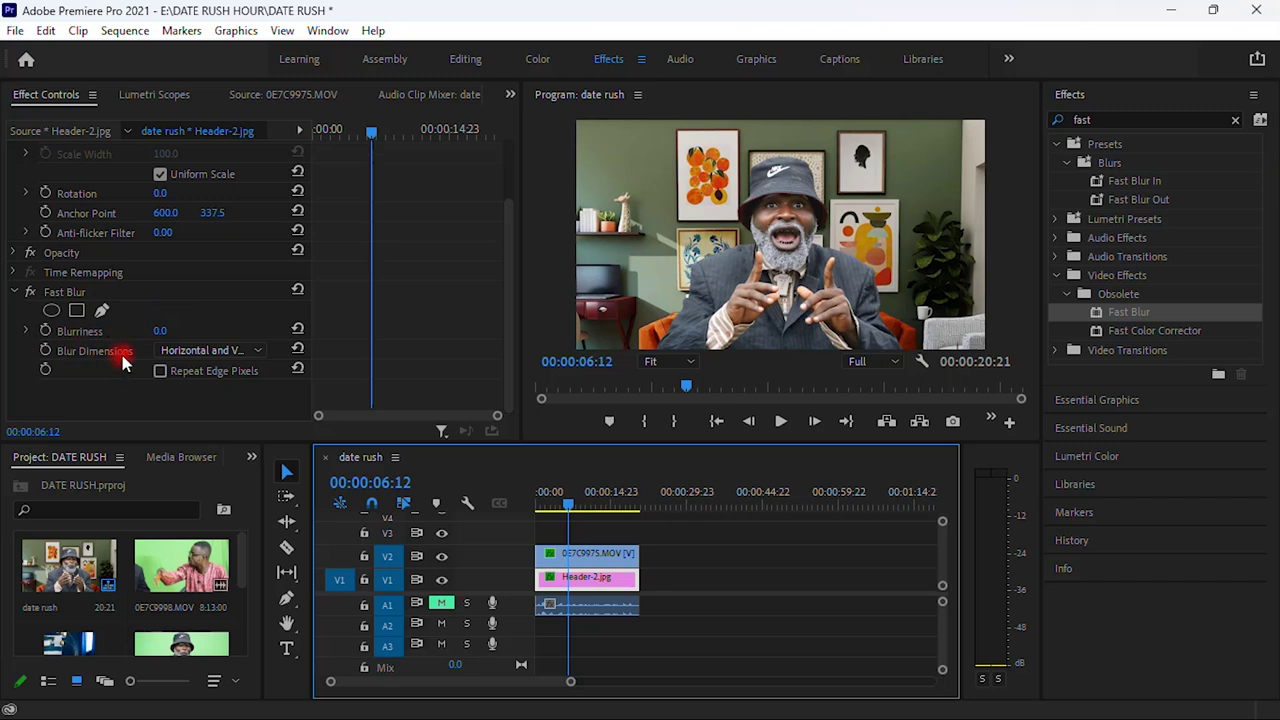
pyautogui.click(177, 350)
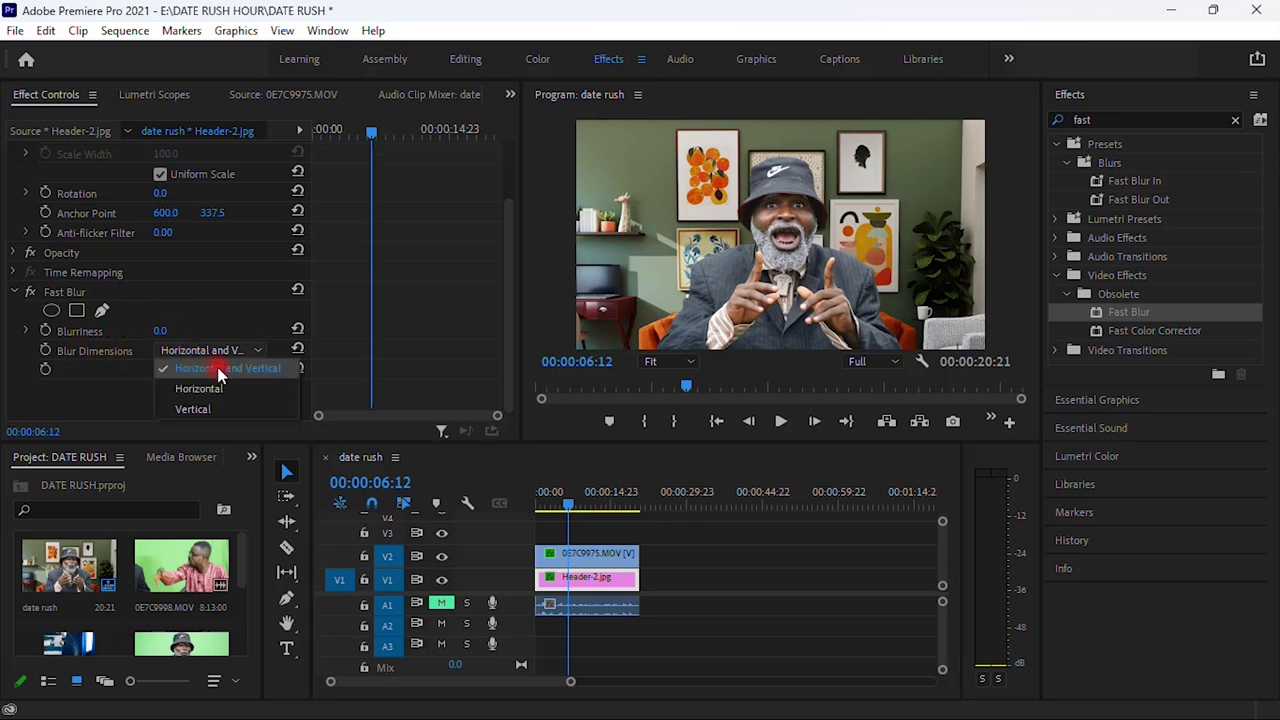
pyautogui.click(236, 372)
pyautogui.click(215, 351)
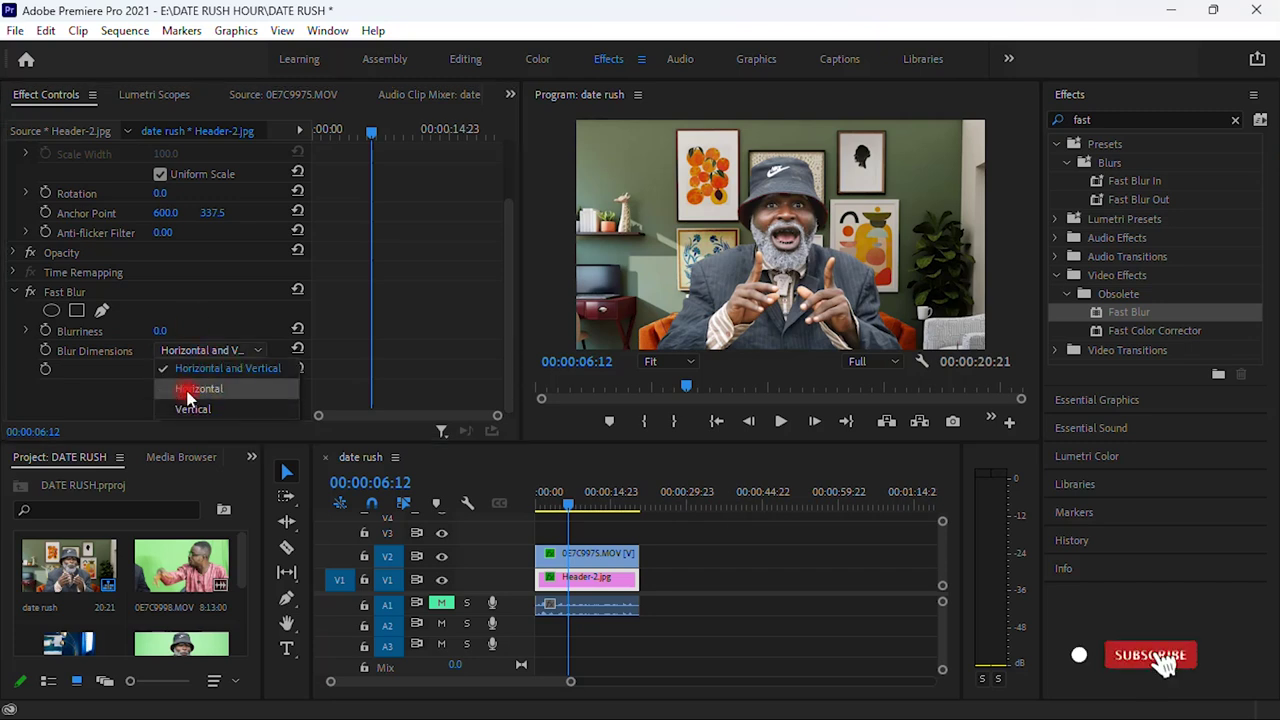
pyautogui.click(199, 376)
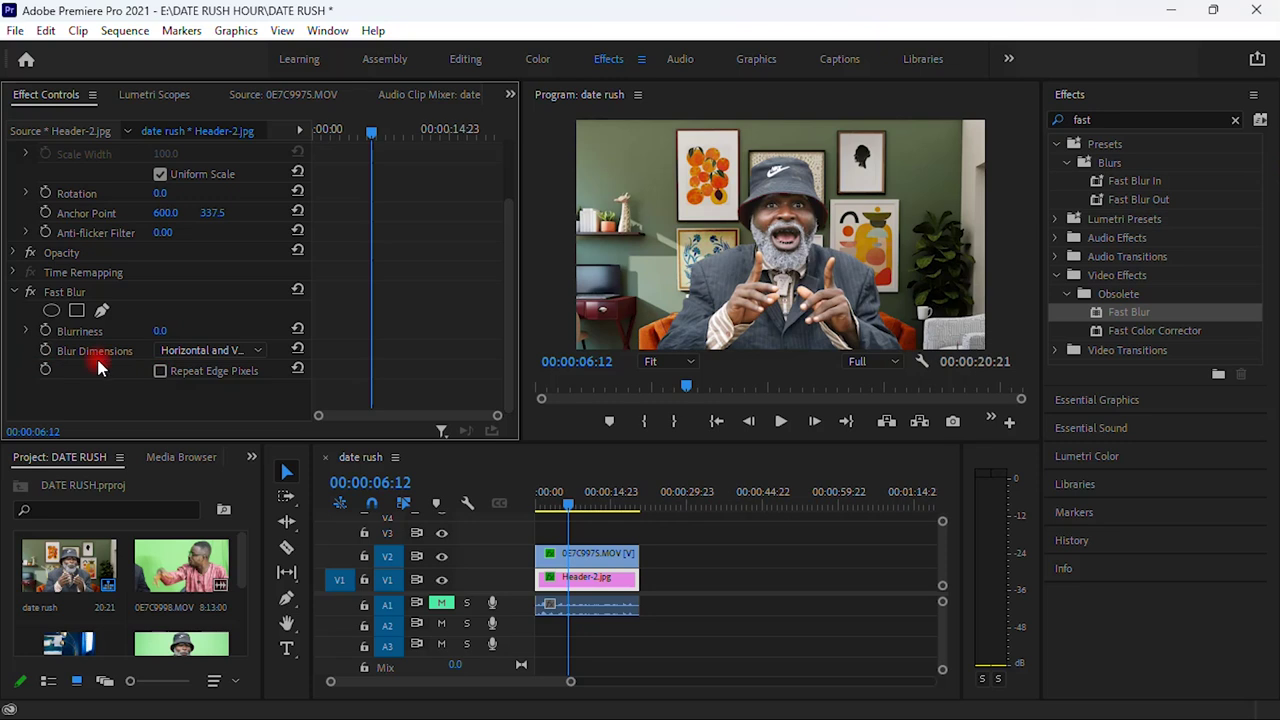
# - Set Fast Blur Blurriness on Header-2.jpg to 13 and play the sequence from the start
pyautogui.click(160, 330)
pyautogui.write('17')
pyautogui.press('Return')
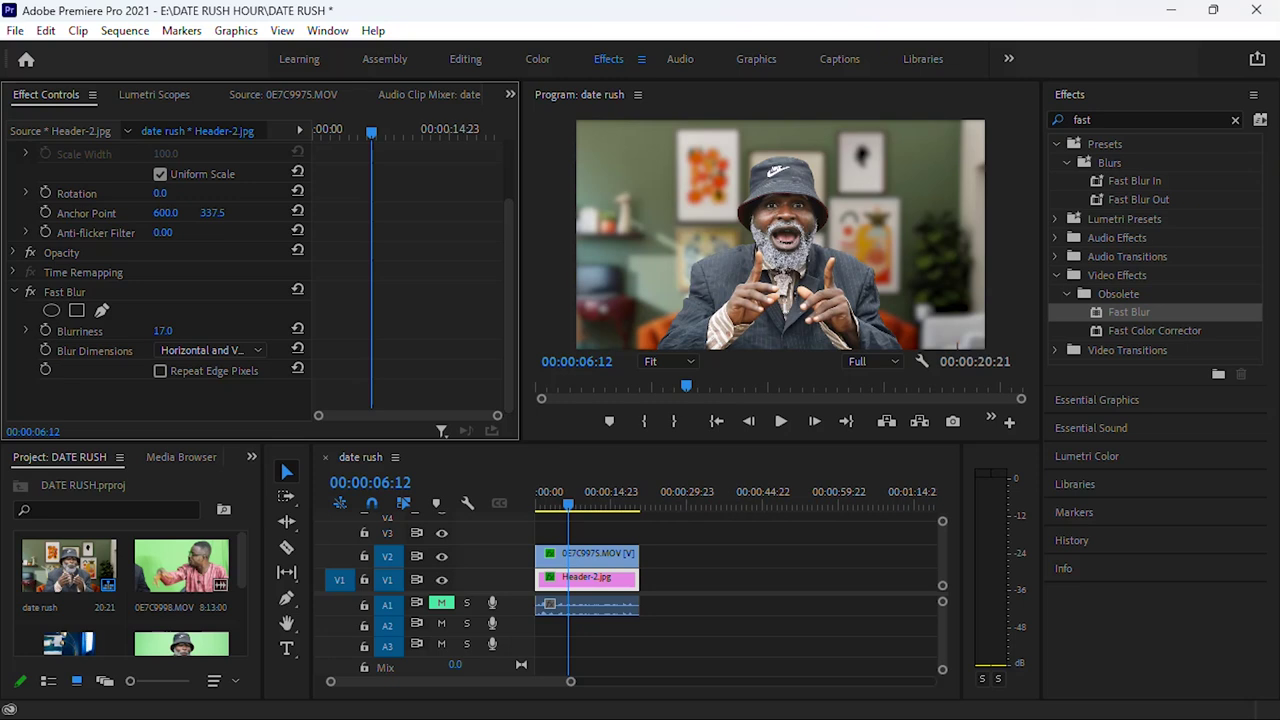
pyautogui.moveTo(163, 330); pyautogui.dragTo(250, 330)
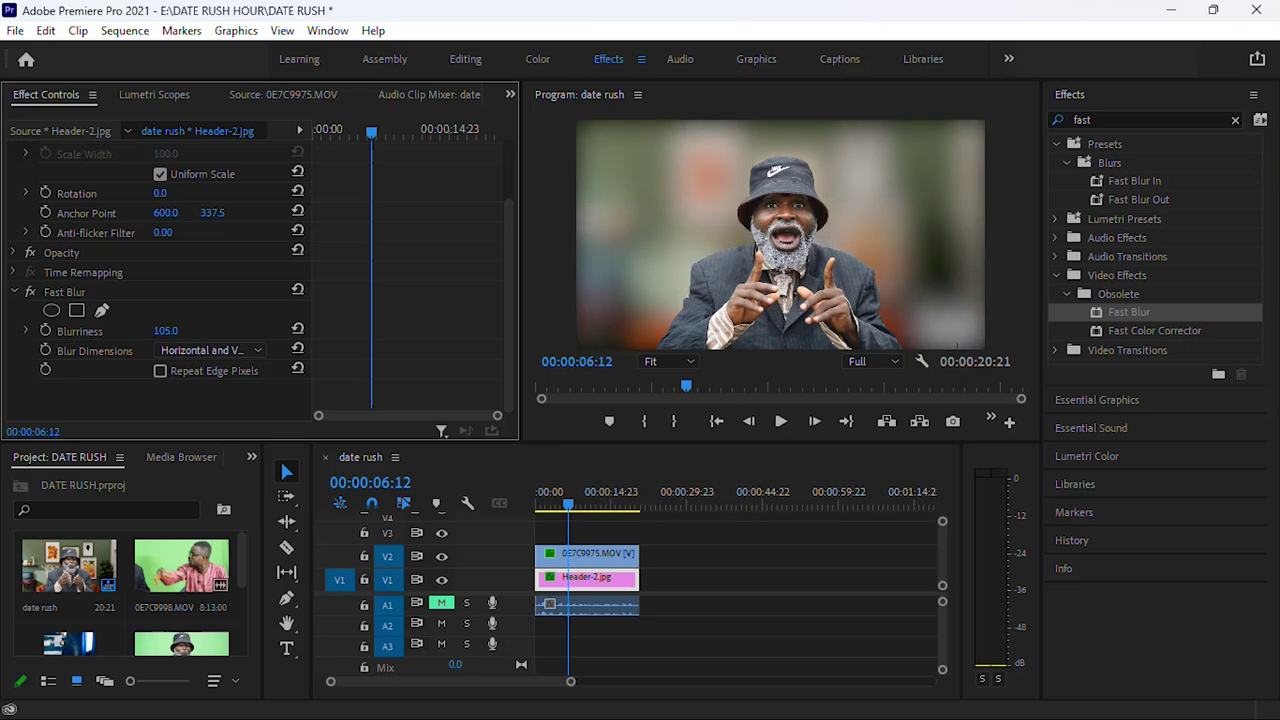
pyautogui.moveTo(250, 330); pyautogui.dragTo(158, 330)
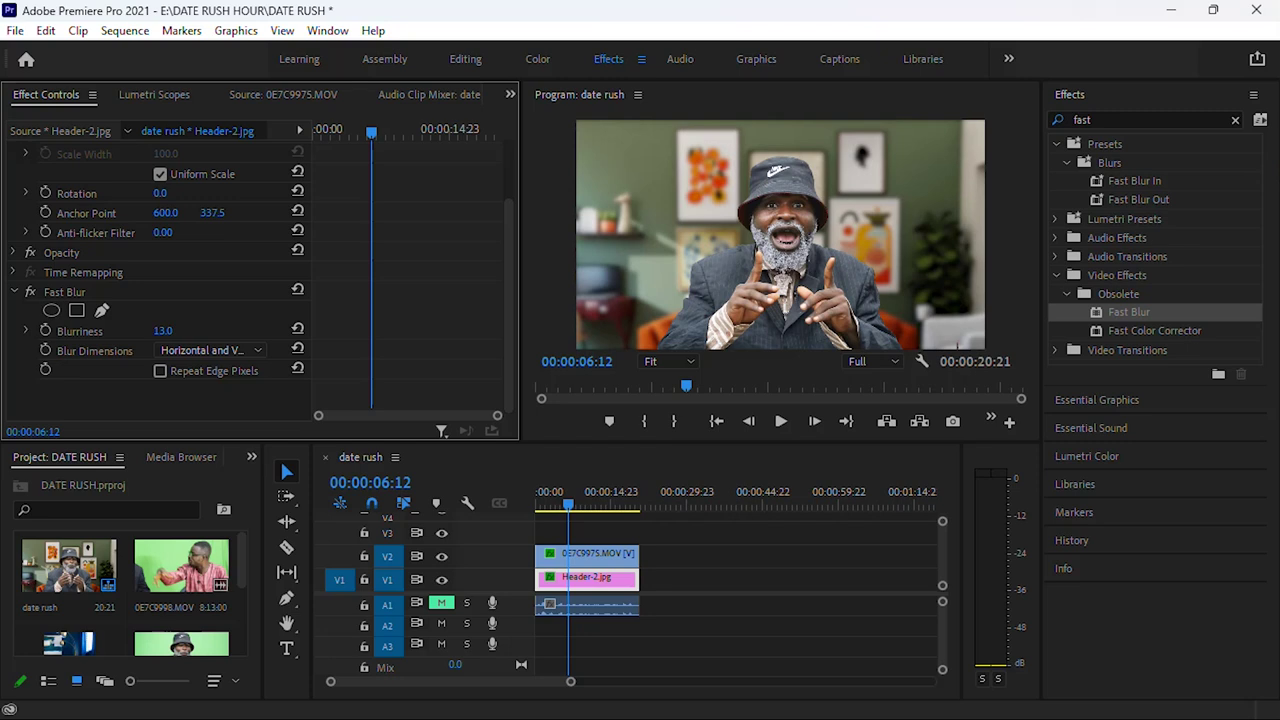
pyautogui.press('Home')
pyautogui.press('space')
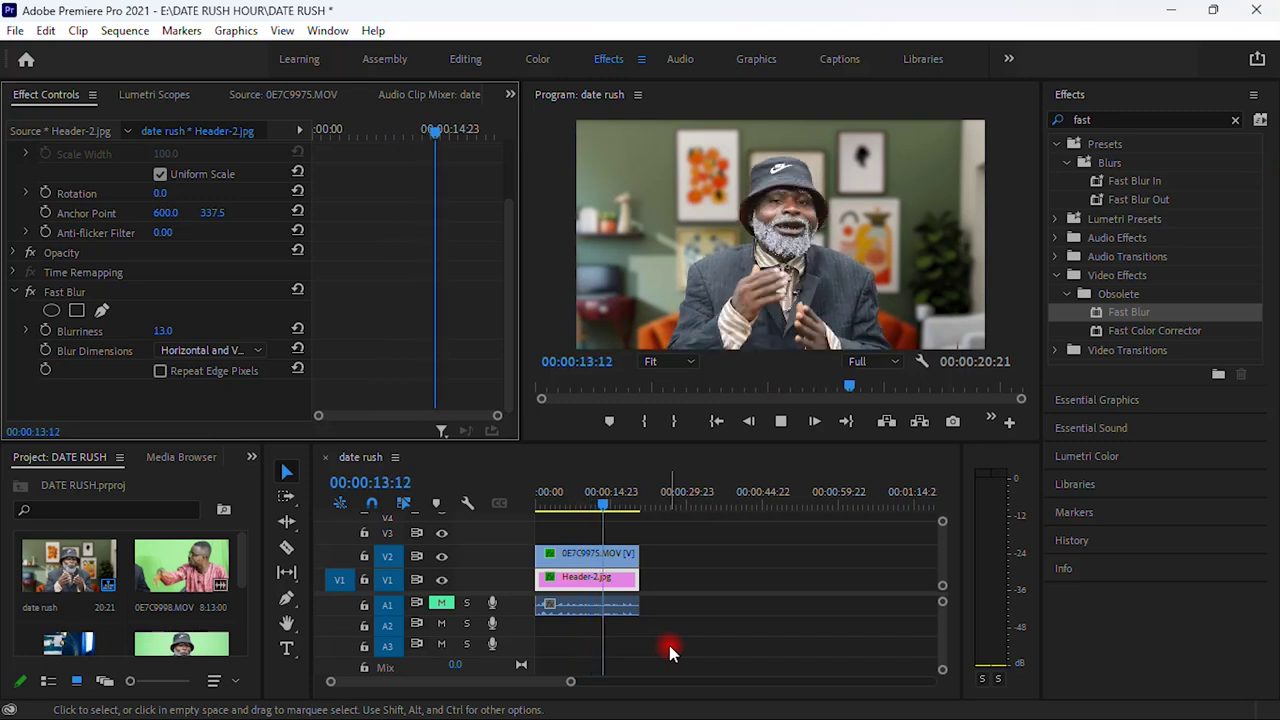
# - Lower the Fast Blur Blurriness to 11 and play back the sequence
pyautogui.press('space')
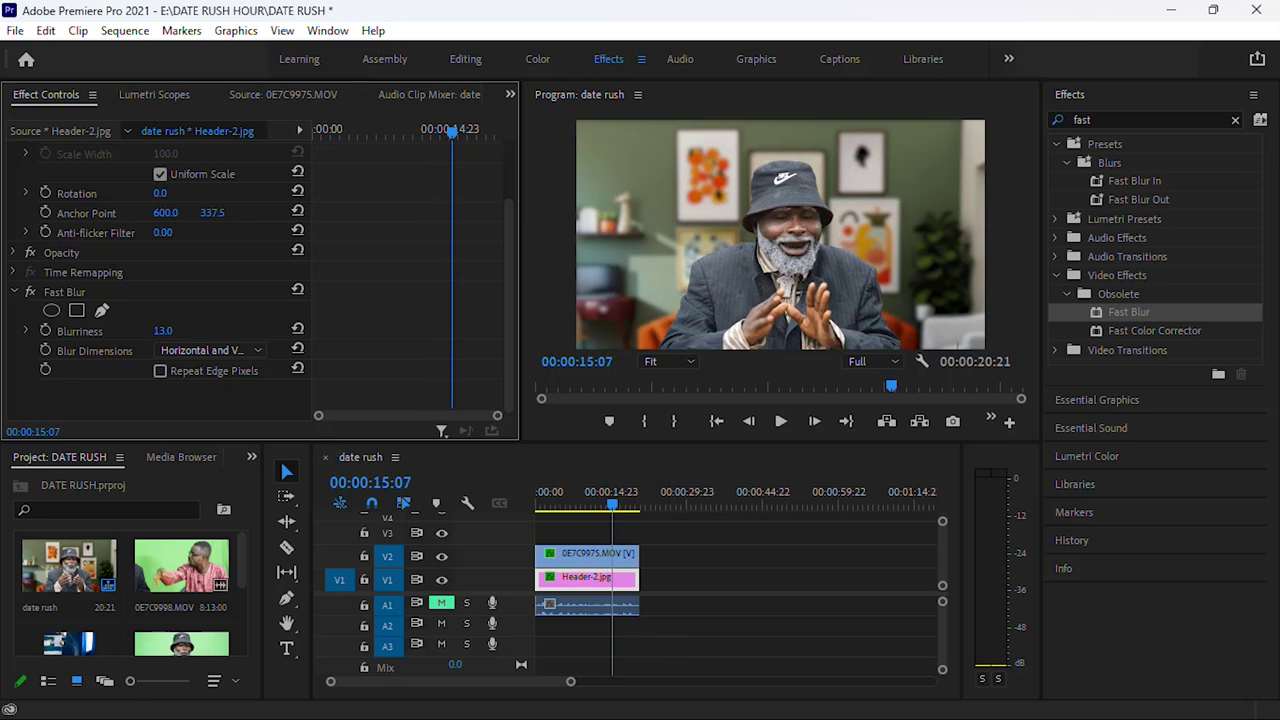
pyautogui.moveTo(162, 330); pyautogui.dragTo(158, 330)
pyautogui.click(613, 495)
pyautogui.press('space')
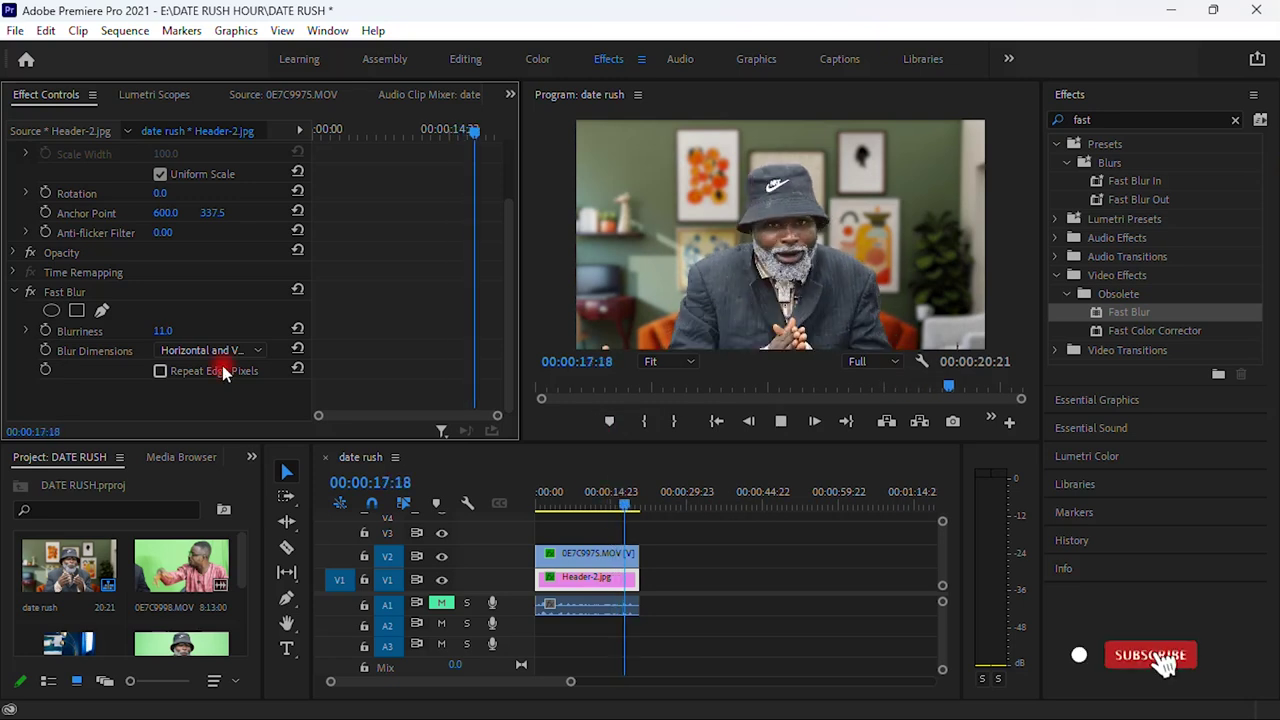
pyautogui.click(163, 331)
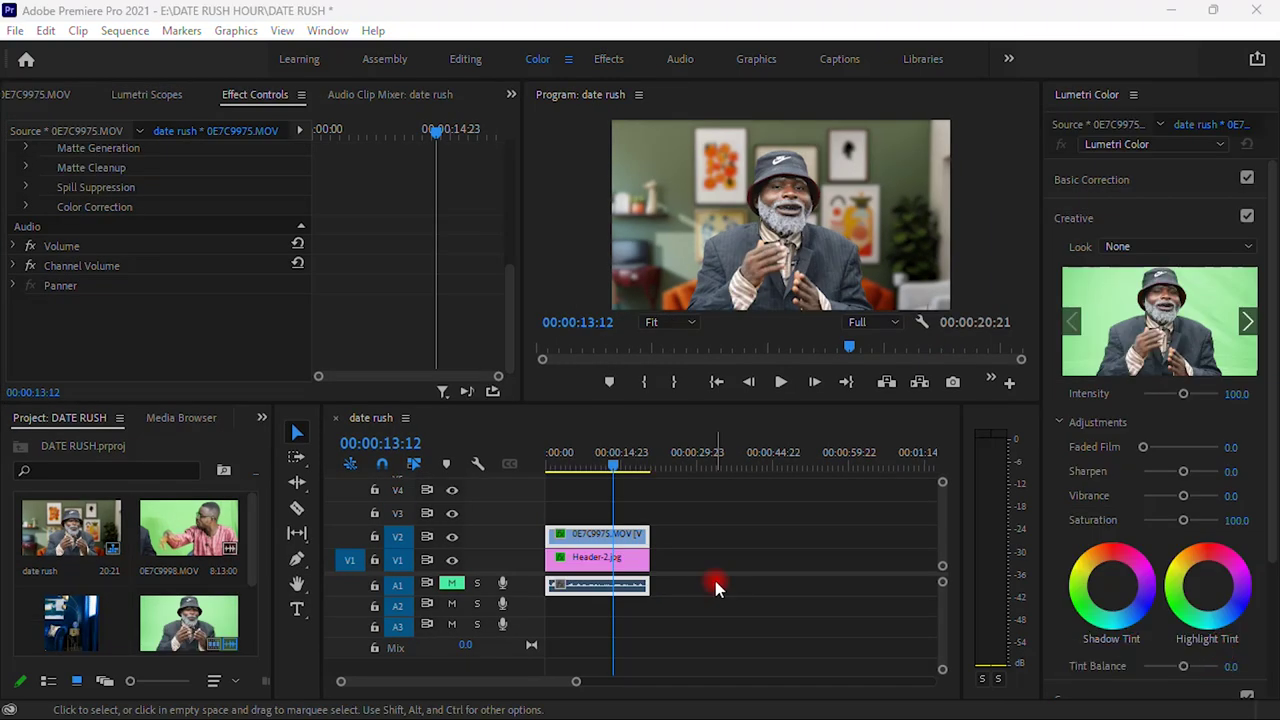
# - Save the project, then add a Lumetri Color effect to 0E7C9975.MOV in the Color workspace
pyautogui.hotkey('ctrl', 's')
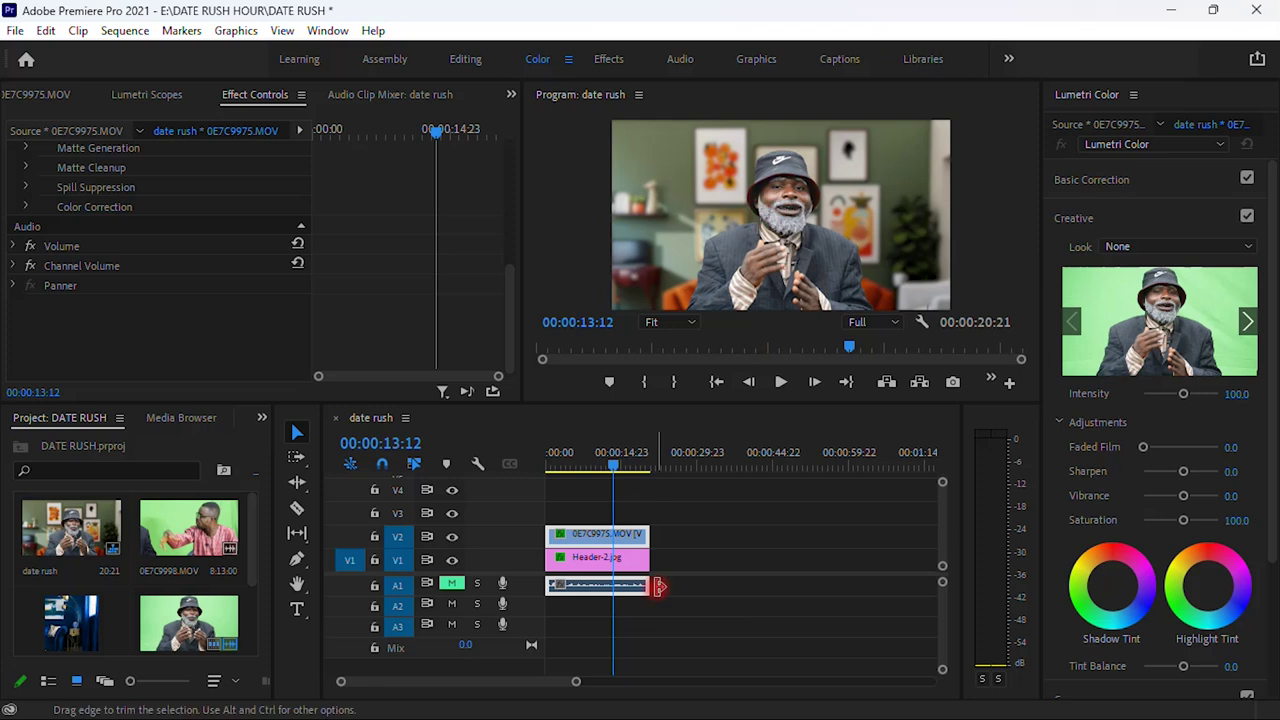
pyautogui.click(612, 543)
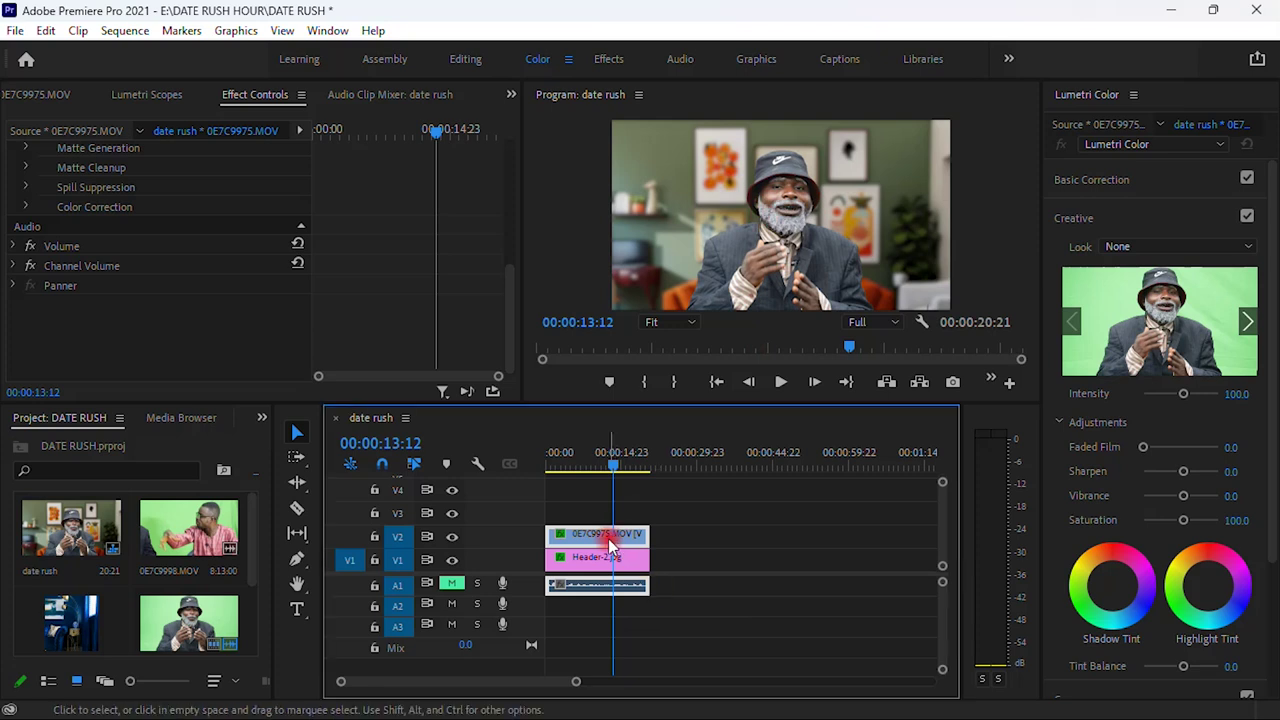
pyautogui.click(1148, 150)
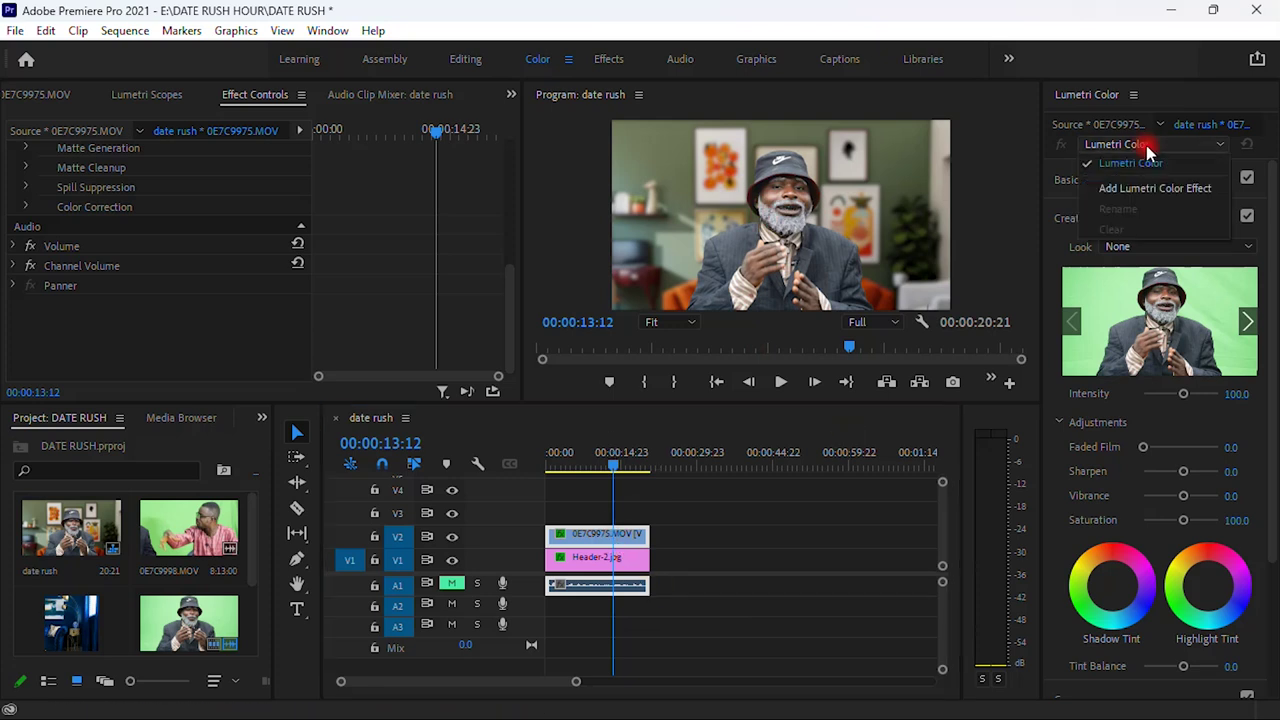
pyautogui.click(466, 58)
pyautogui.click(606, 58)
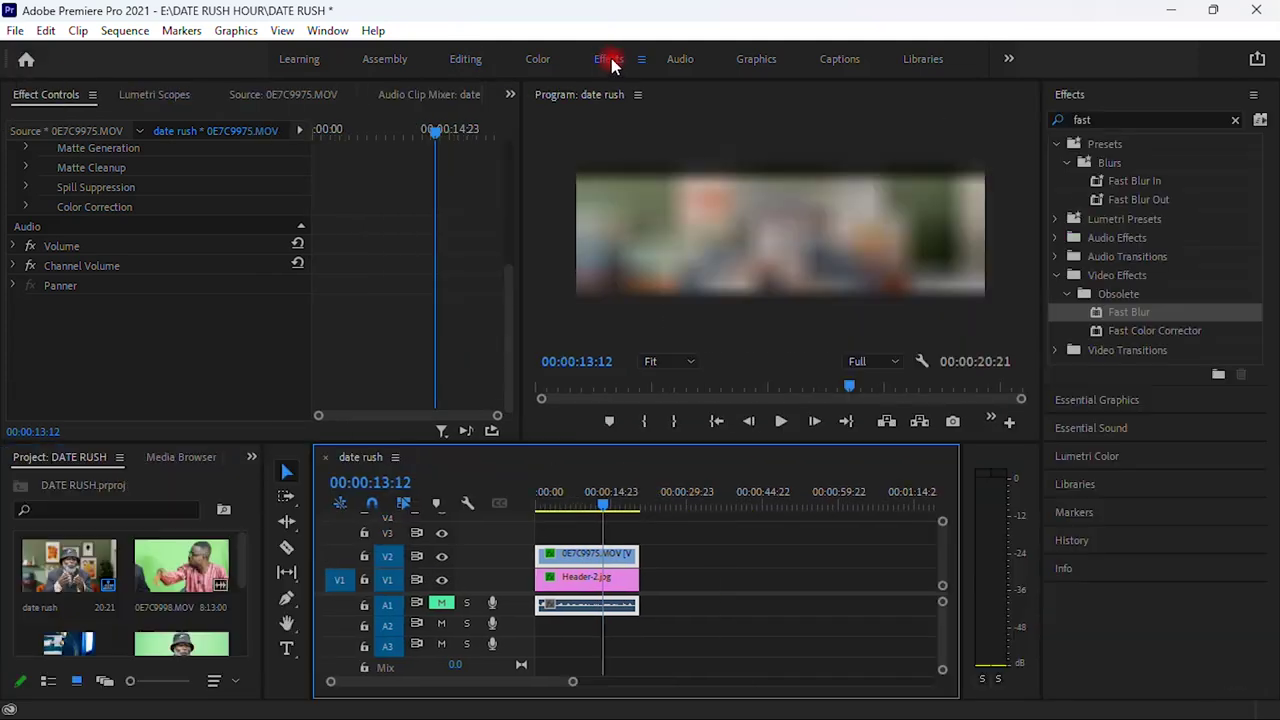
pyautogui.click(540, 58)
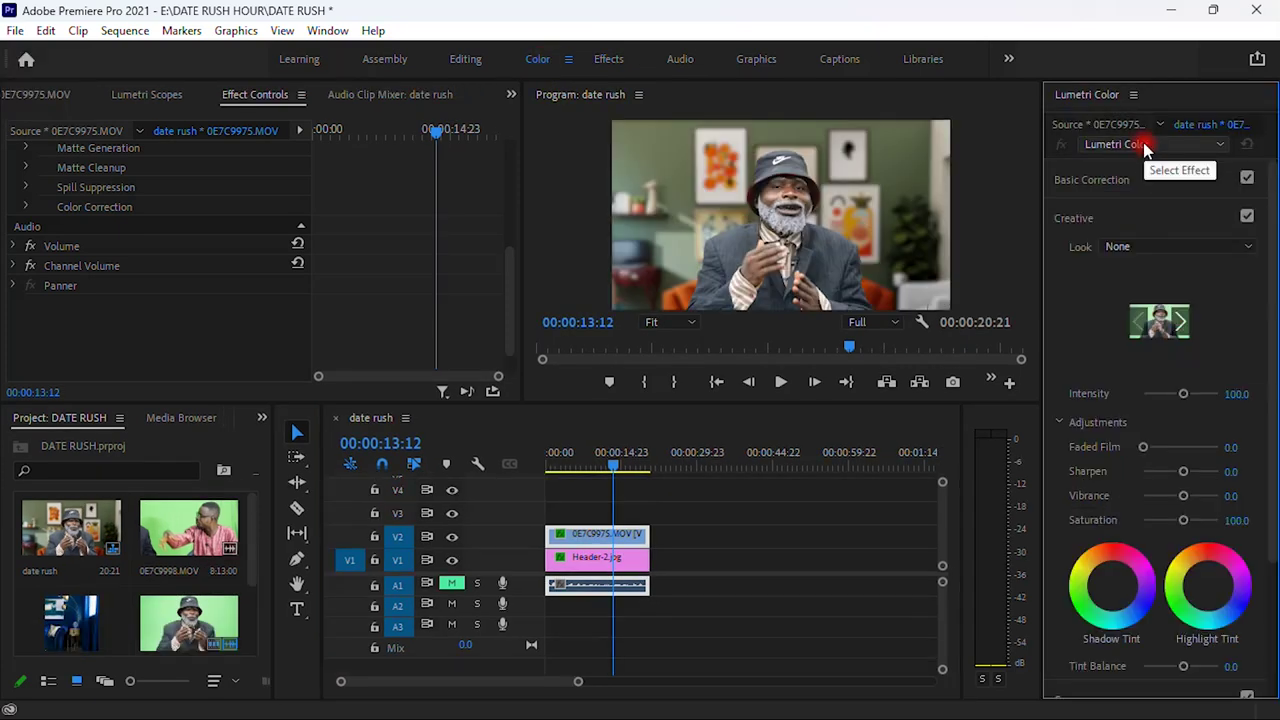
pyautogui.click(1146, 147)
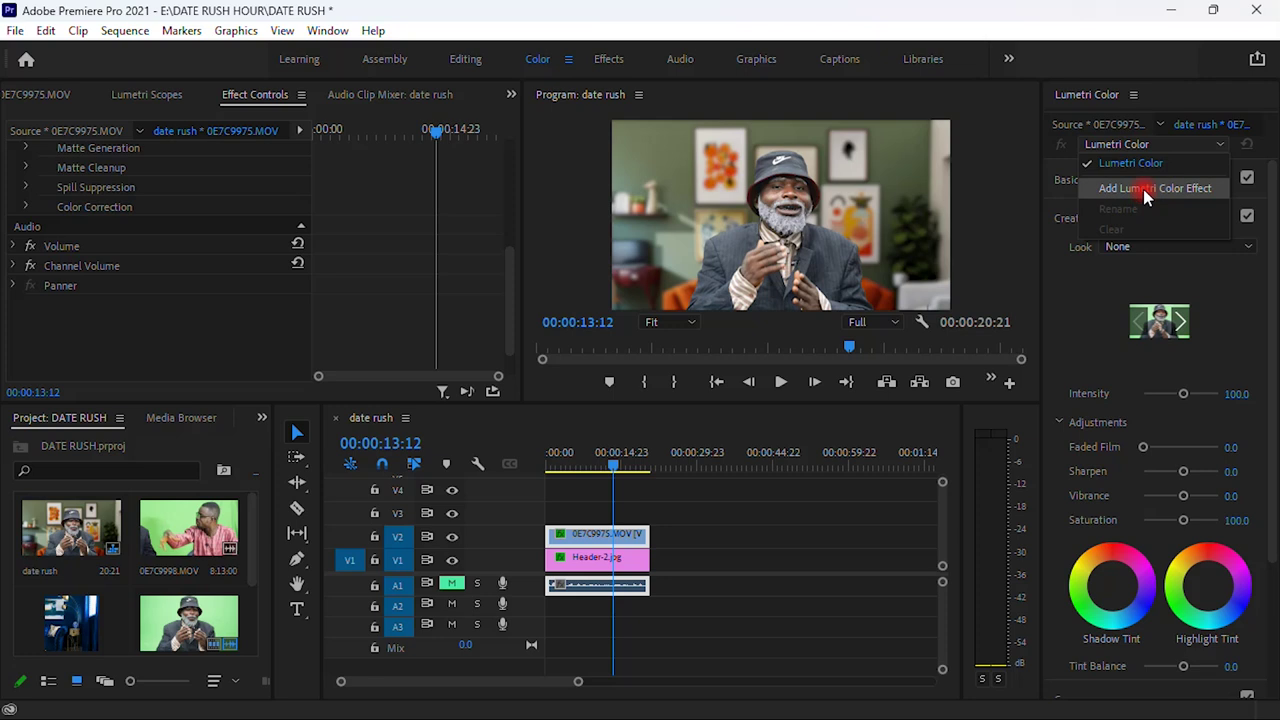
pyautogui.click(1143, 188)
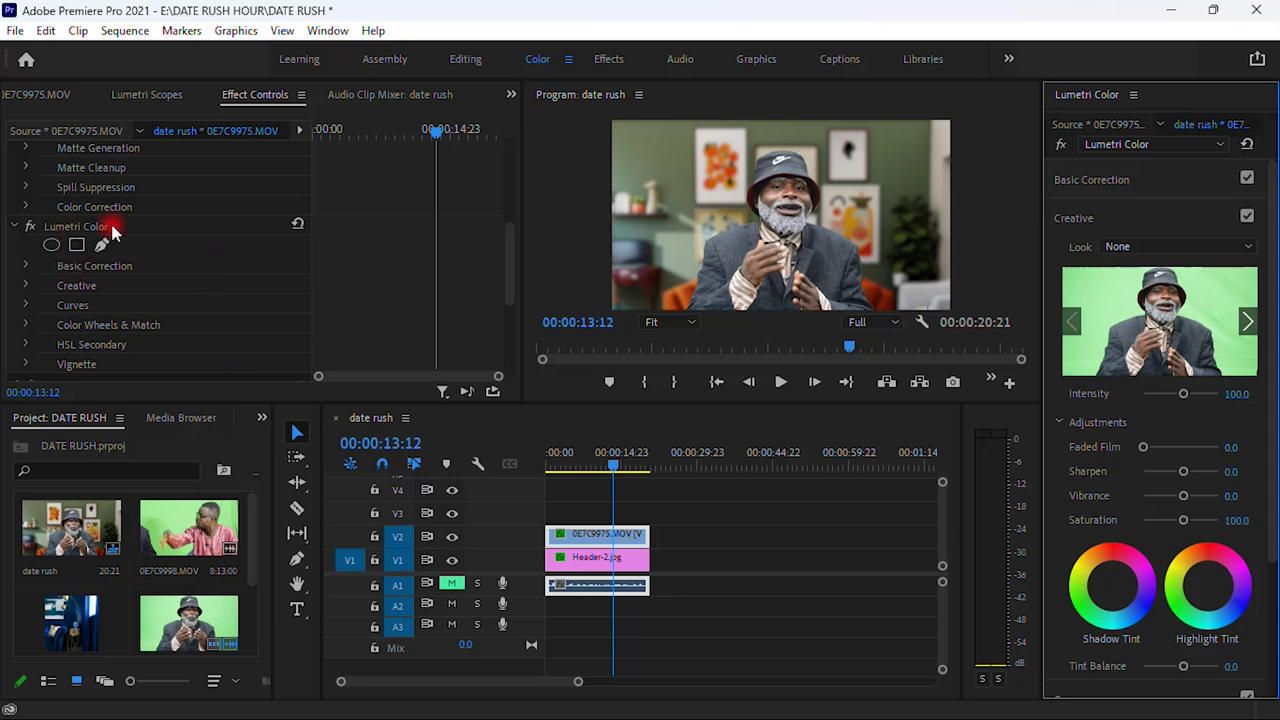
# - Expand Lumetri Color's Basic Correction and set Saturation to 122
pyautogui.click(25, 265)
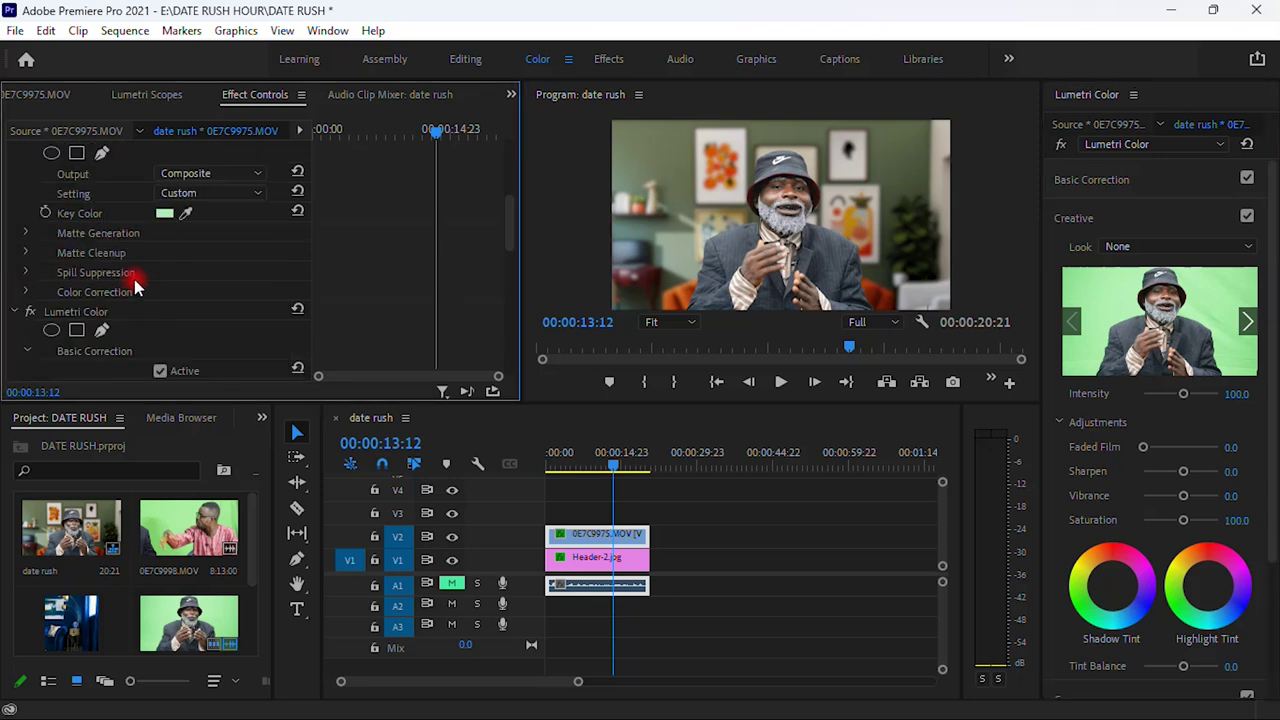
pyautogui.scroll(-2, 100, 300)
pyautogui.scroll(-6, 214, 318)
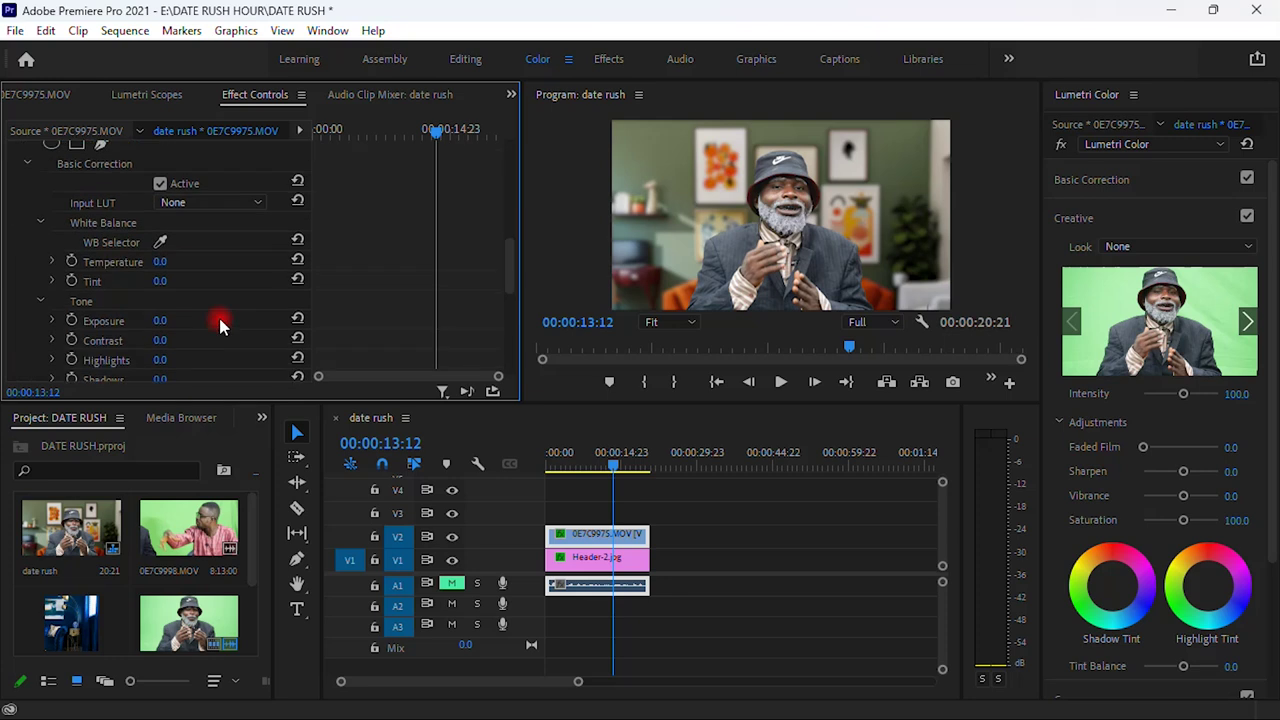
pyautogui.click(165, 309)
pyautogui.write('109')
pyautogui.press('Return')
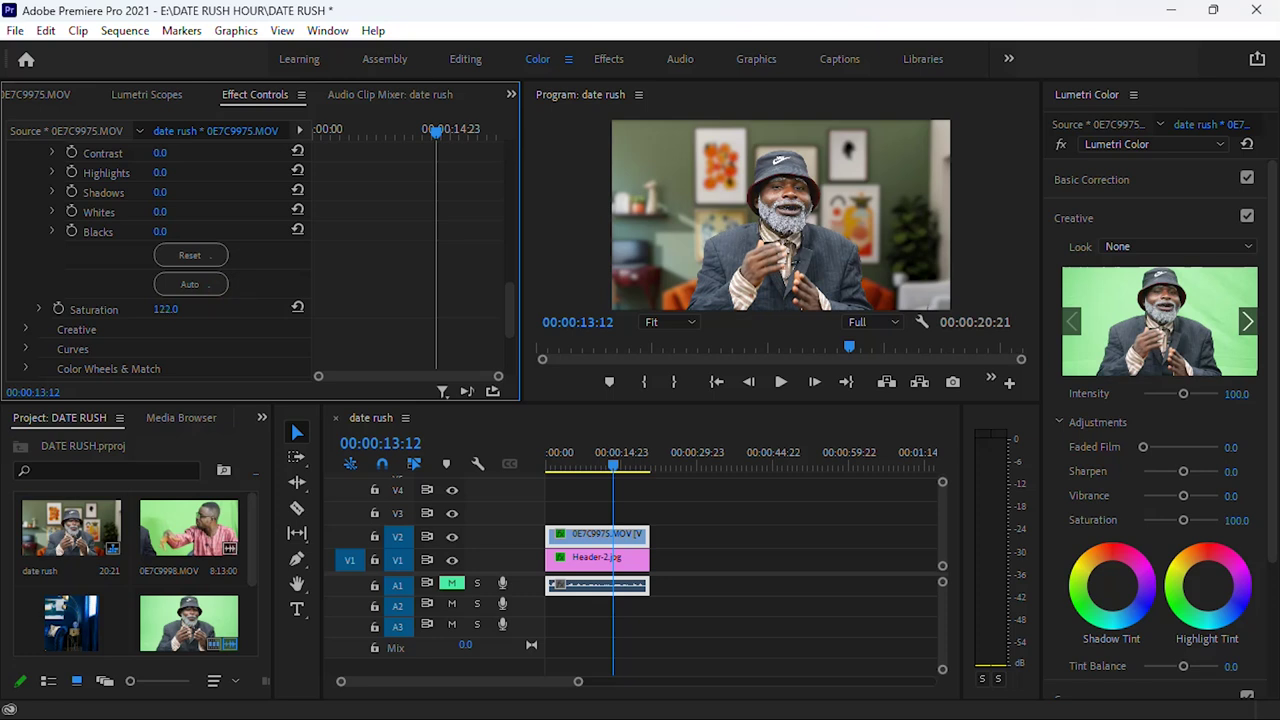
# - Set Blacks -28, Shadows -21 and Whites 10, then play the composite from the start
pyautogui.click(160, 231)
pyautogui.write('-20')
pyautogui.press('Return')
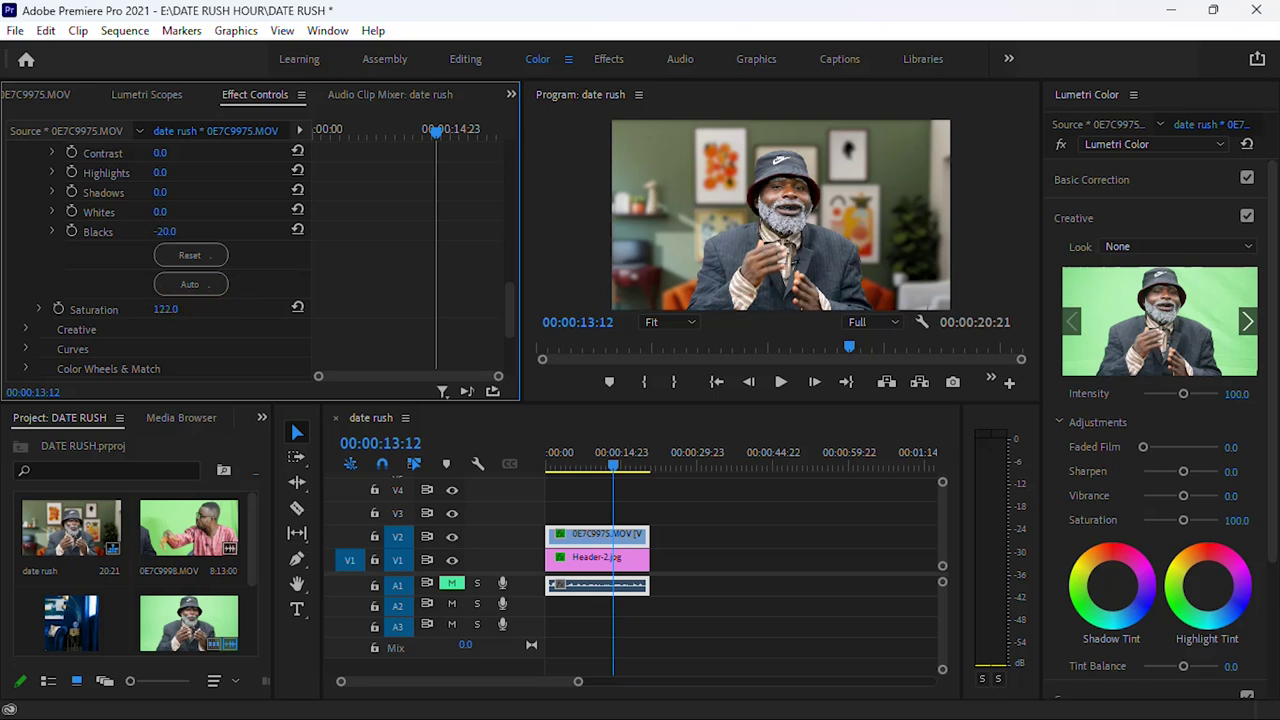
pyautogui.click(162, 192)
pyautogui.write('-19')
pyautogui.press('Return')
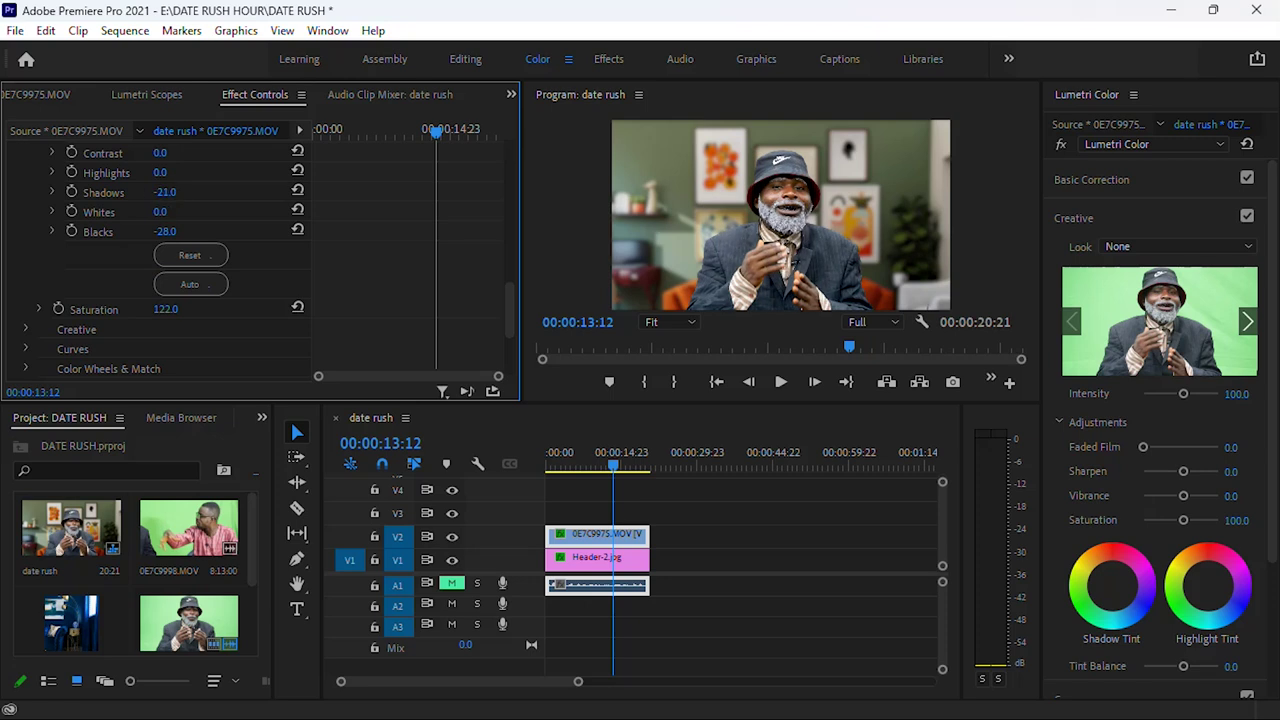
pyautogui.click(160, 211)
pyautogui.write('10')
pyautogui.press('Return')
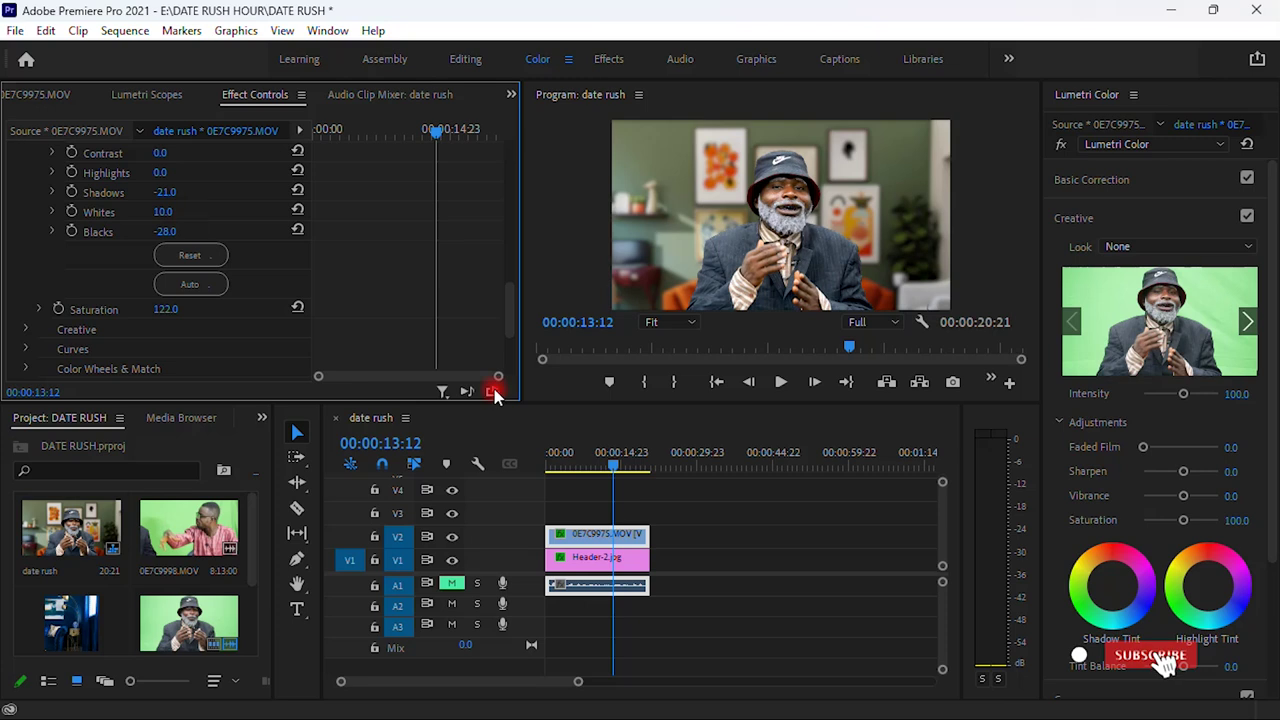
pyautogui.press('Home')
pyautogui.press('space')
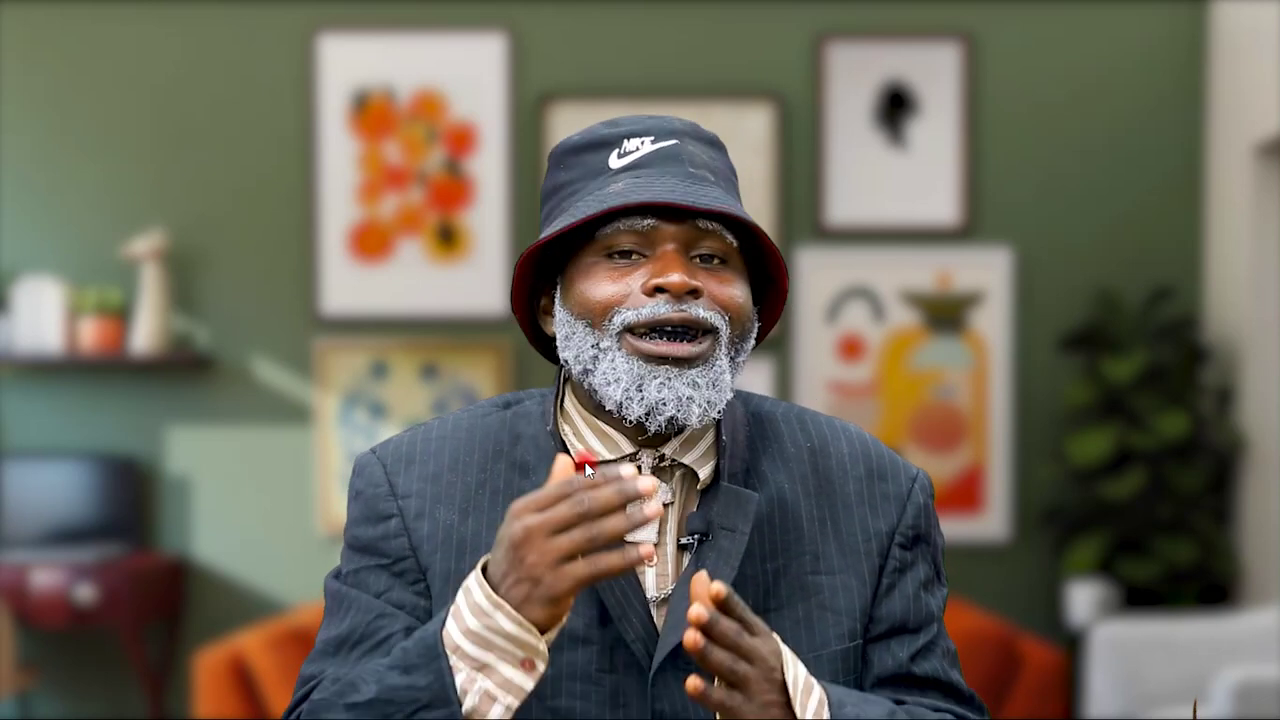
pyautogui.press('Escape')
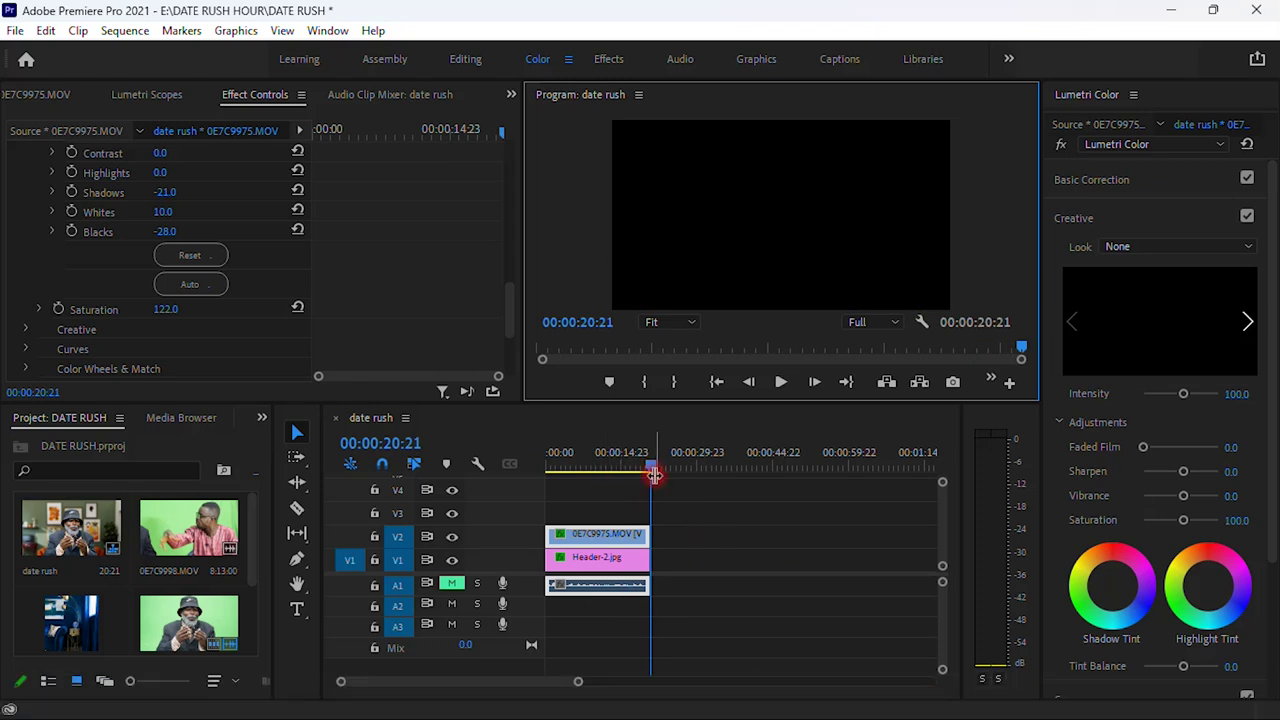
pyautogui.press('space')
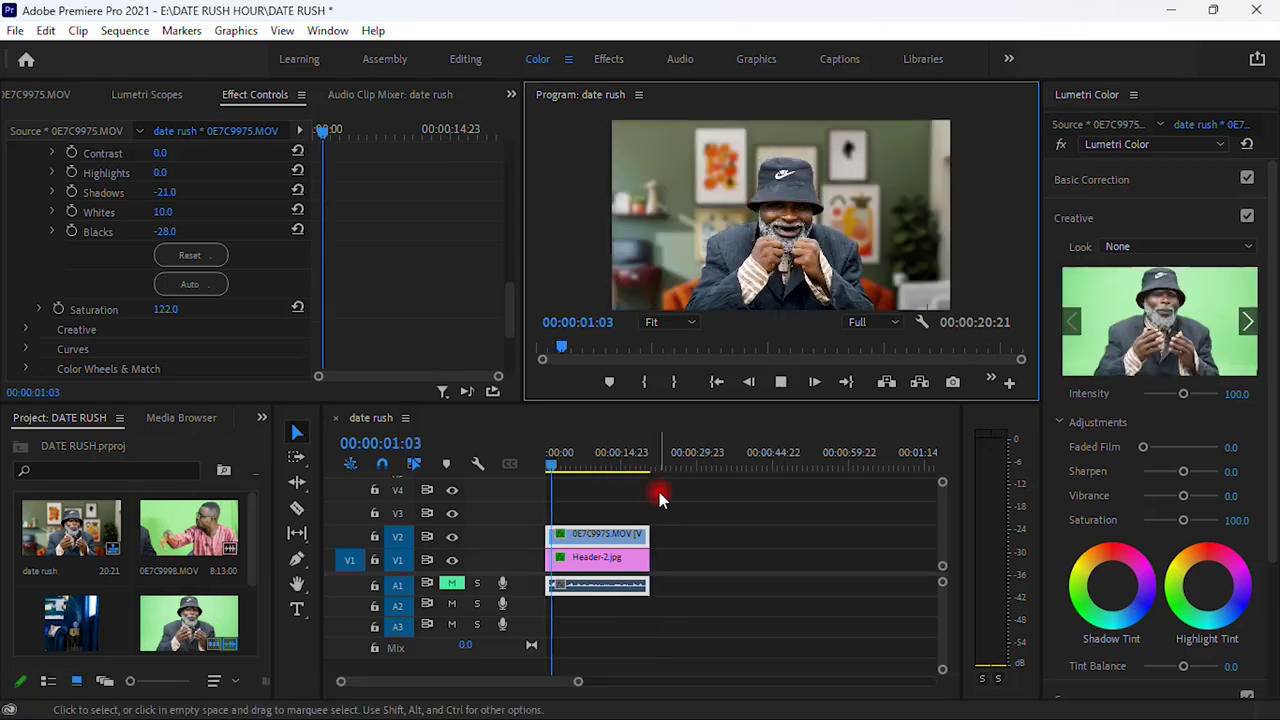